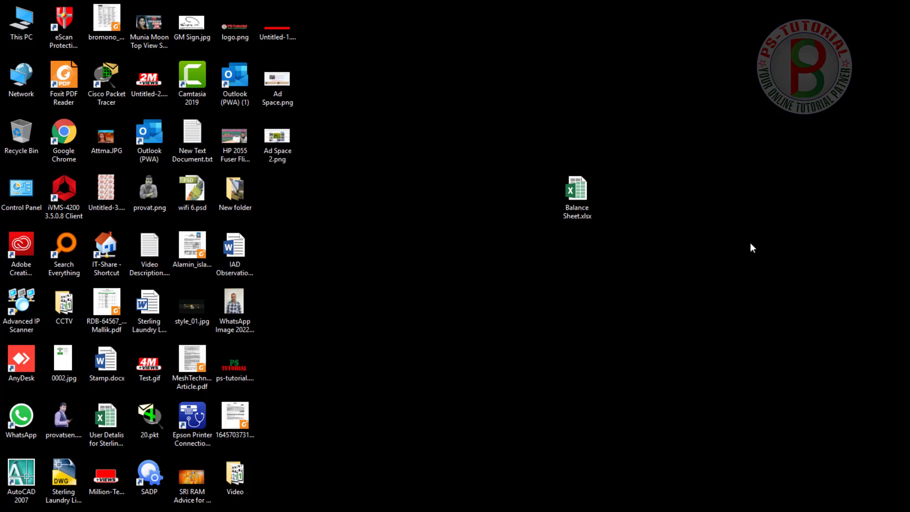
pyautogui.rightClick(497, 304)
pyautogui.click(519, 330)
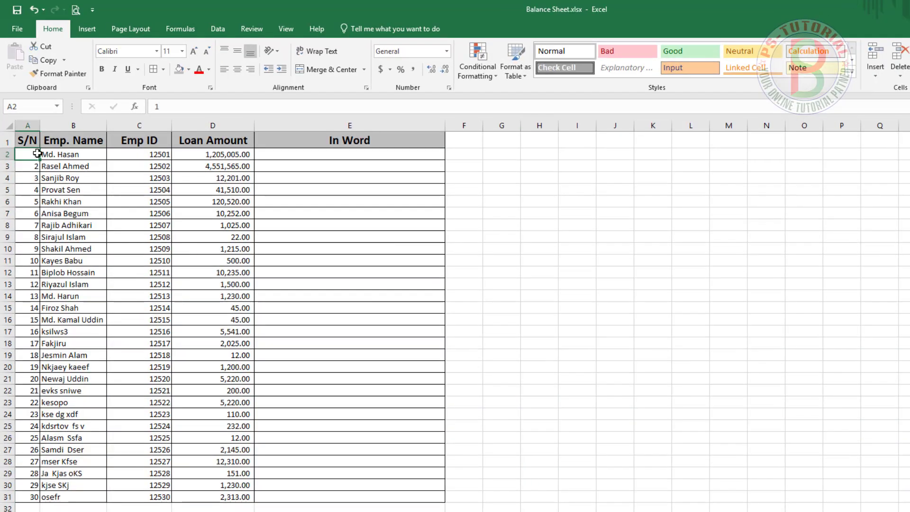
# Examine the employee loan table, comparing the Loan Amount column with the In Word column in rows 2 to 31
pyautogui.click(65, 148)
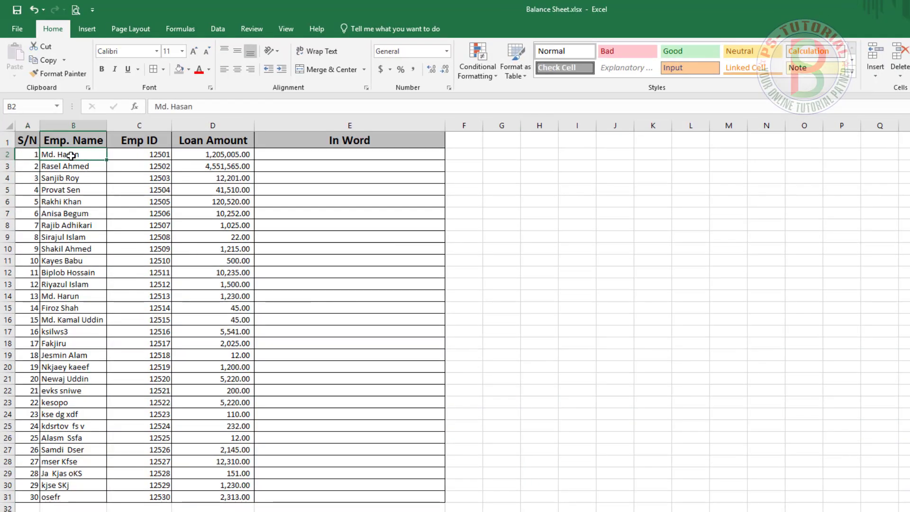
pyautogui.click(151, 157)
pyautogui.click(215, 157)
pyautogui.click(326, 157)
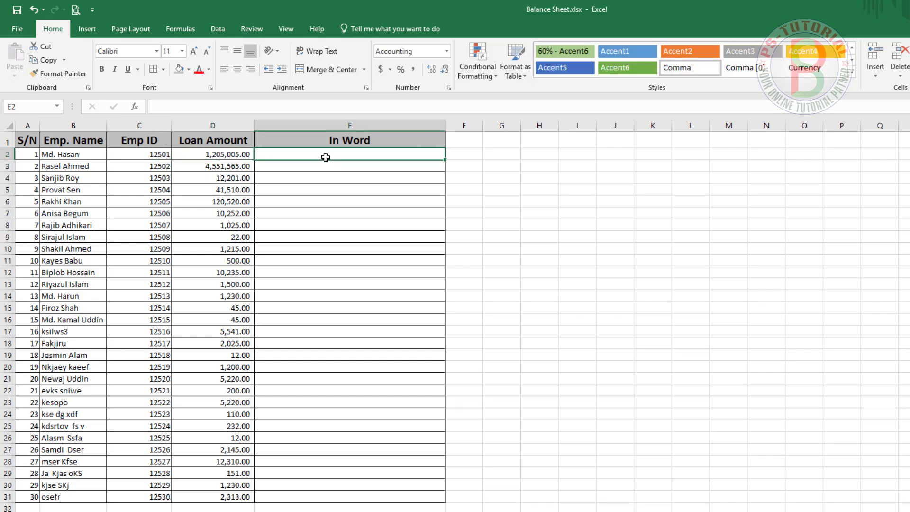
pyautogui.click(231, 161)
pyautogui.click(261, 161)
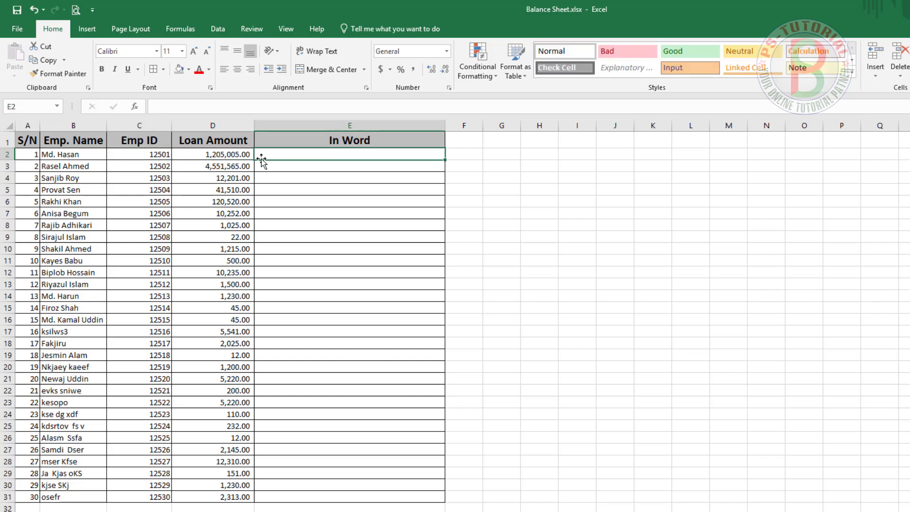
pyautogui.click(239, 155)
pyautogui.click(298, 156)
pyautogui.click(285, 192)
pyautogui.moveTo(286, 167); pyautogui.dragTo(291, 225)
pyautogui.click(296, 153)
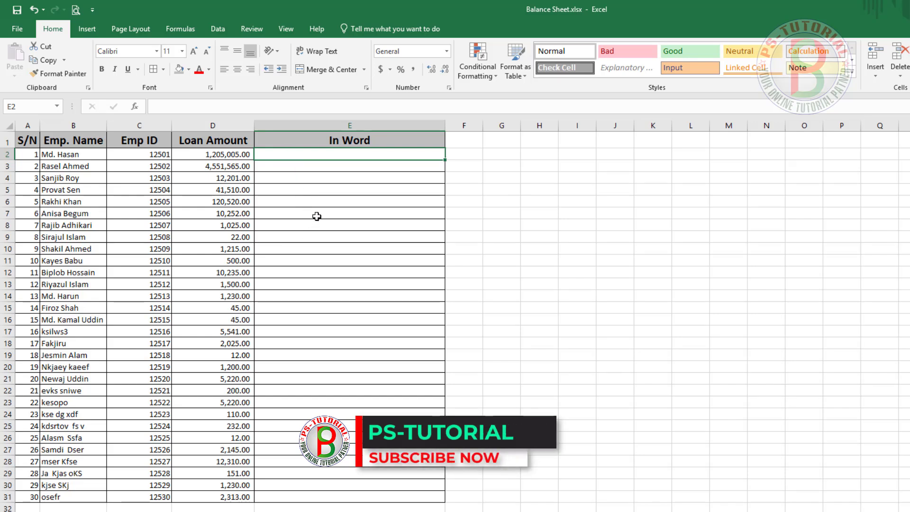
pyautogui.click(345, 202)
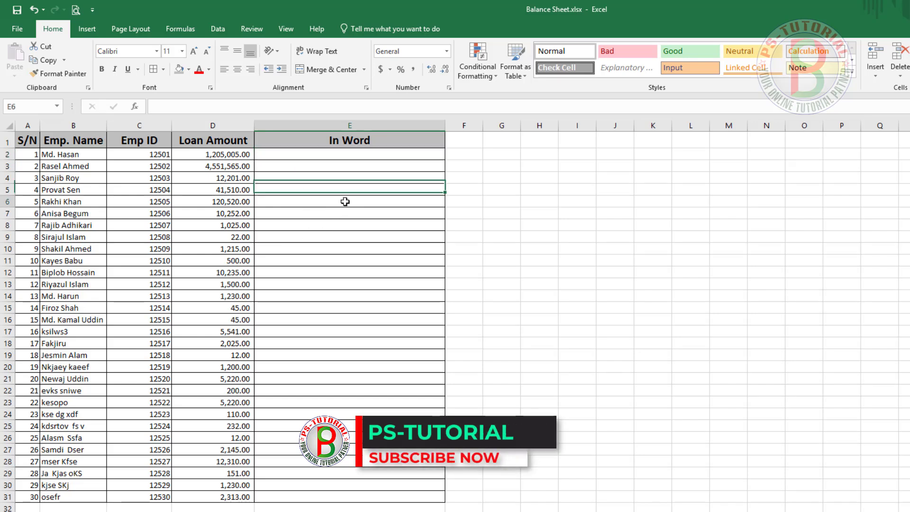
pyautogui.click(315, 155)
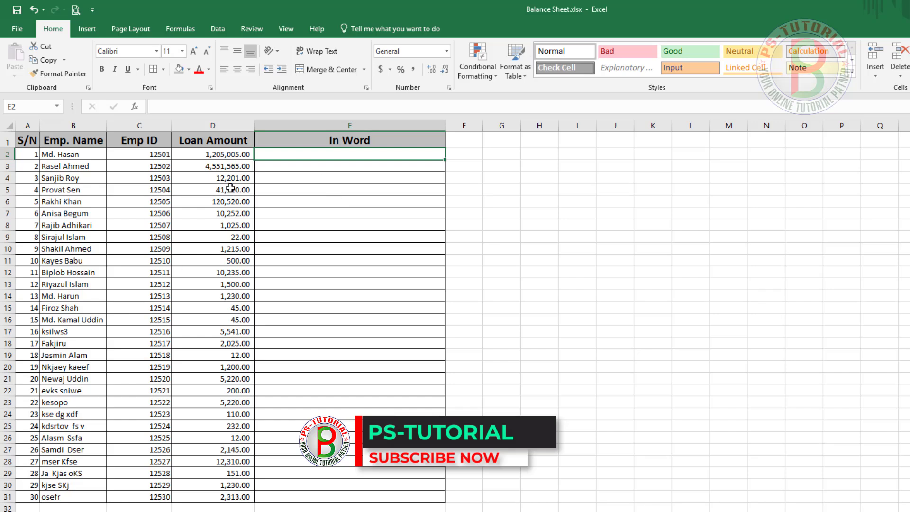
pyautogui.moveTo(214, 156); pyautogui.dragTo(246, 496)
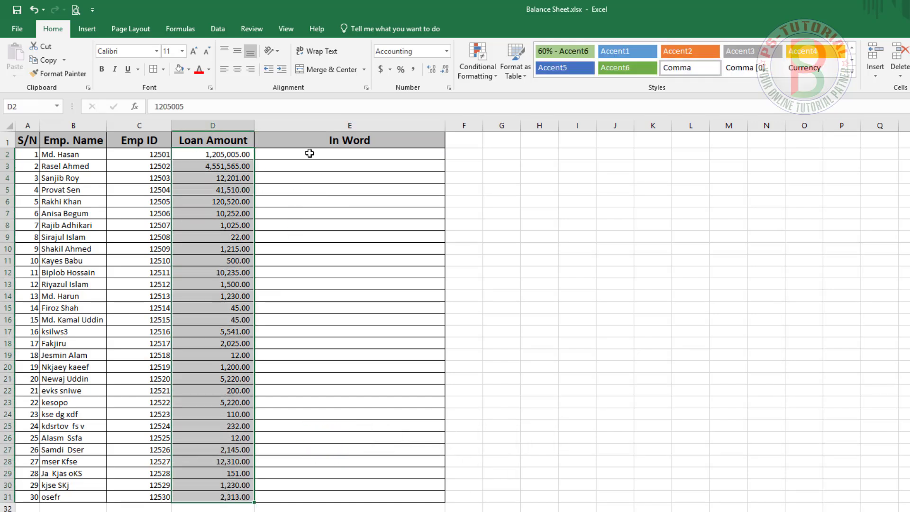
pyautogui.moveTo(309, 153); pyautogui.dragTo(326, 499)
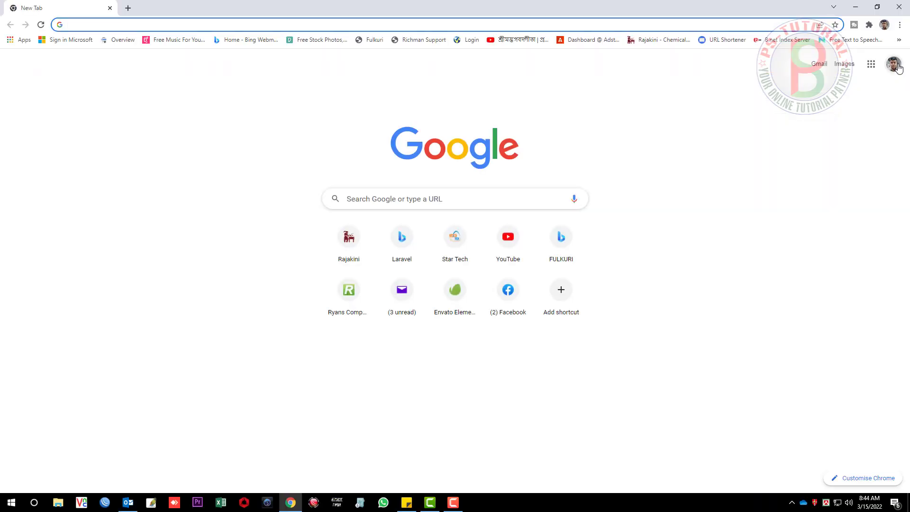
# Go to Google Sheets from the Google apps in Chrome and create a blank spreadsheet
pyautogui.click(871, 66)
pyautogui.scroll(-5, 810, 229)
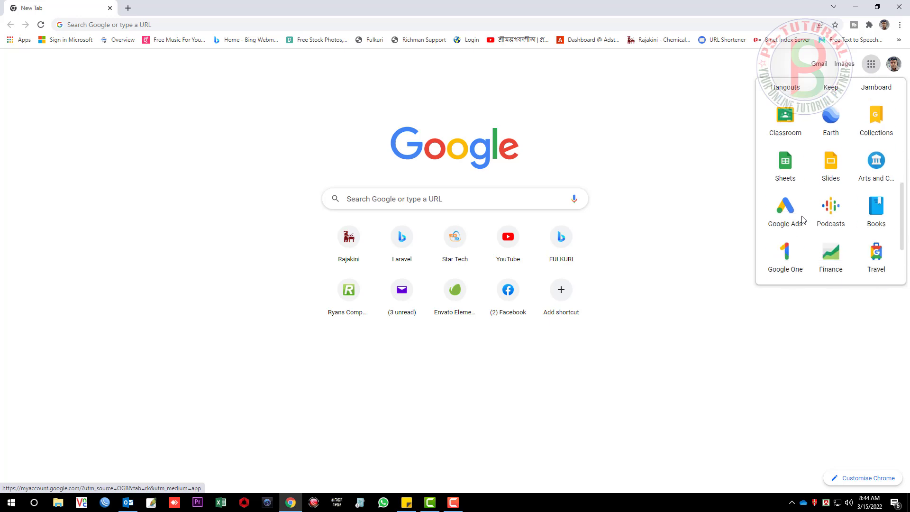
pyautogui.click(785, 112)
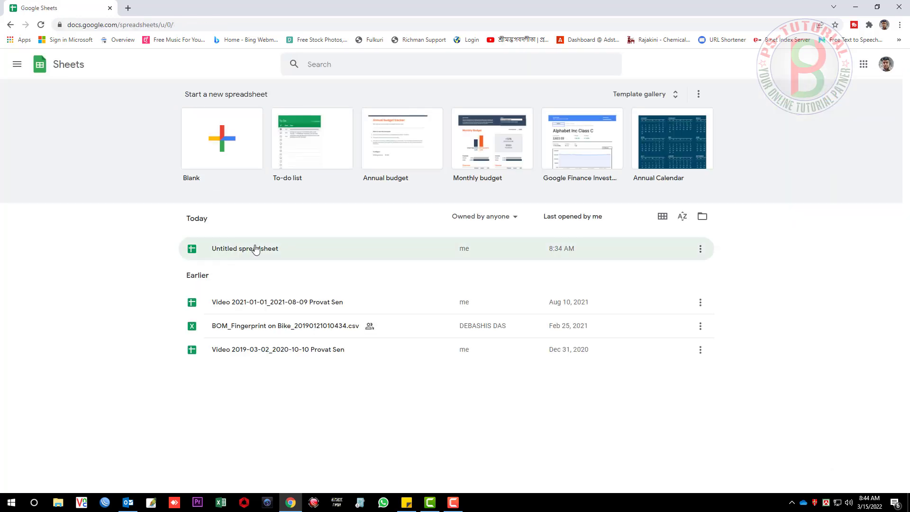
pyautogui.click(223, 159)
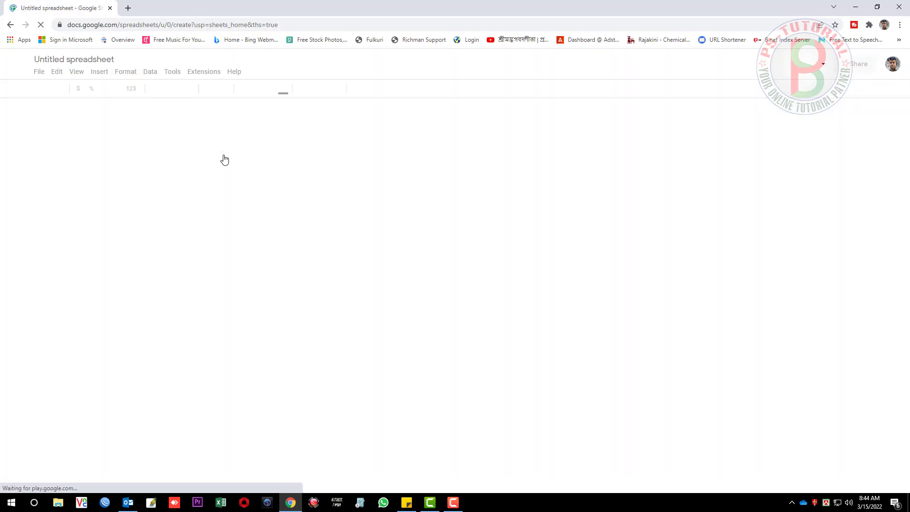
# Upload Balance Sheet.xlsx from the Desktop folder and open it as a spreadsheet
pyautogui.click(39, 72)
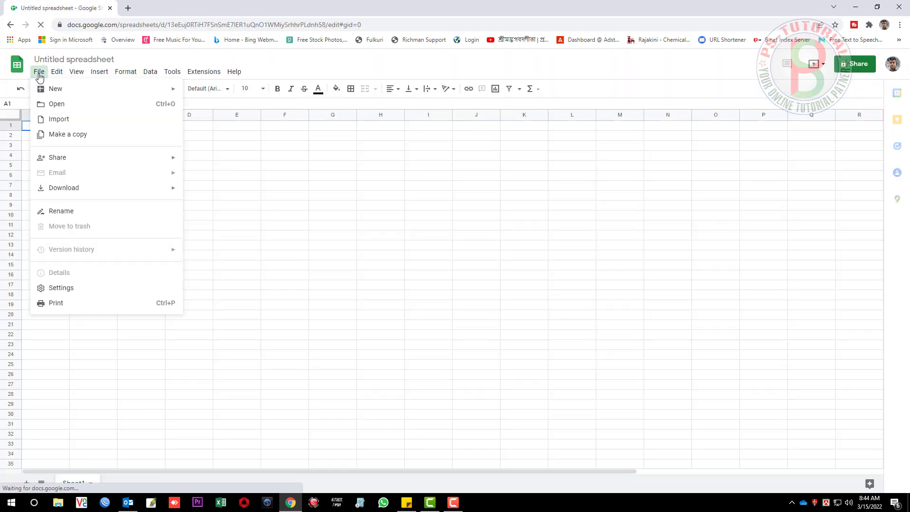
pyautogui.click(40, 75)
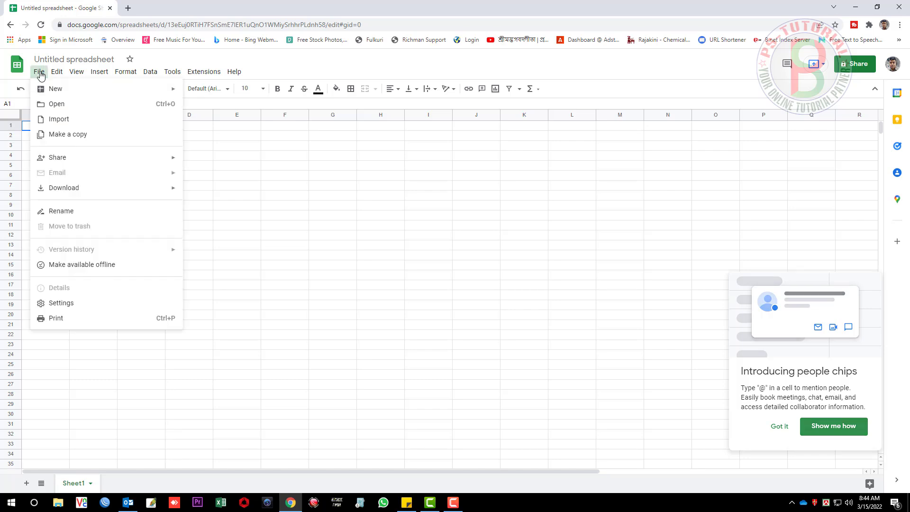
pyautogui.click(41, 75)
pyautogui.click(40, 72)
pyautogui.click(46, 105)
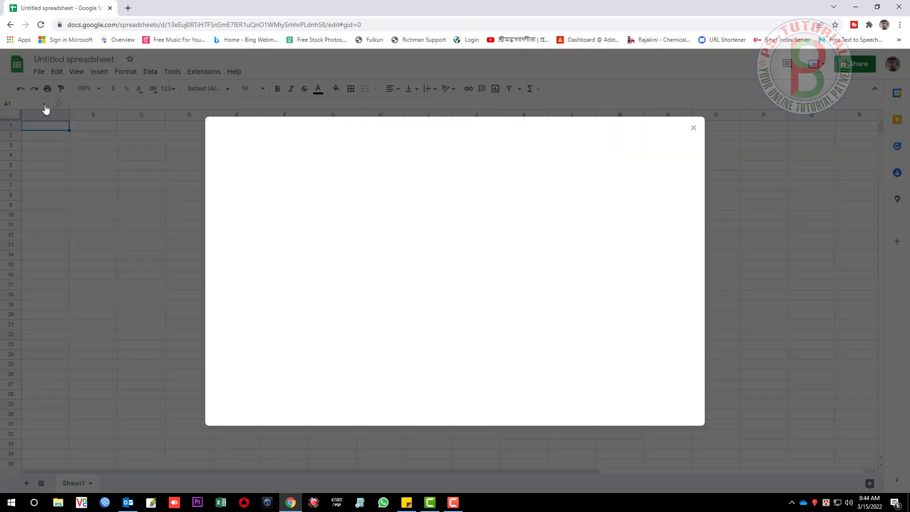
pyautogui.click(427, 155)
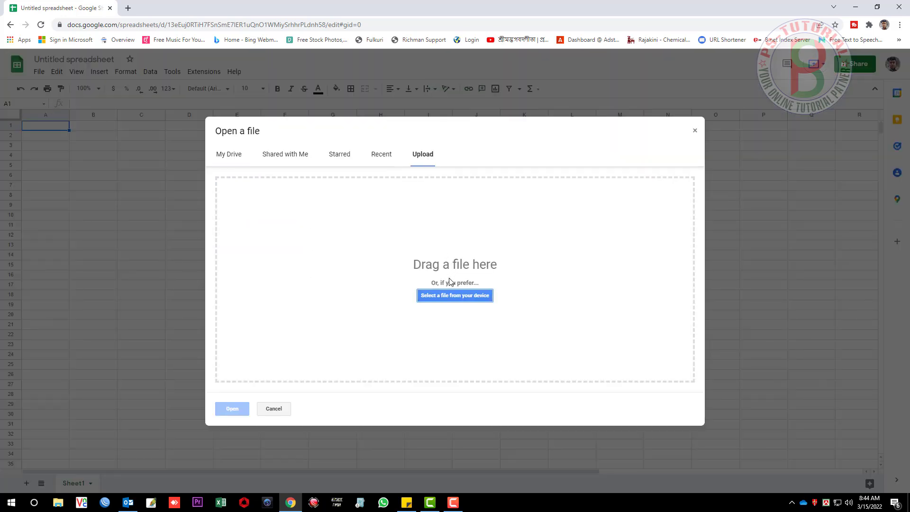
pyautogui.click(454, 294)
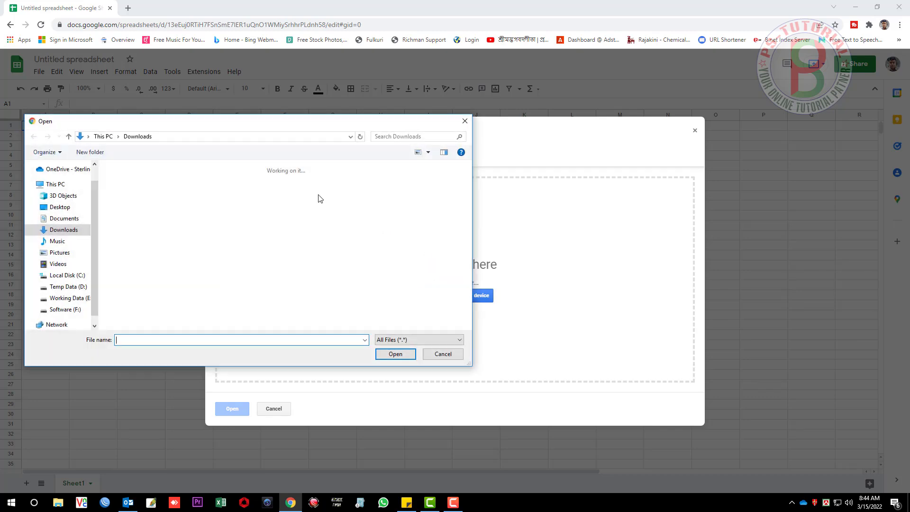
pyautogui.click(60, 207)
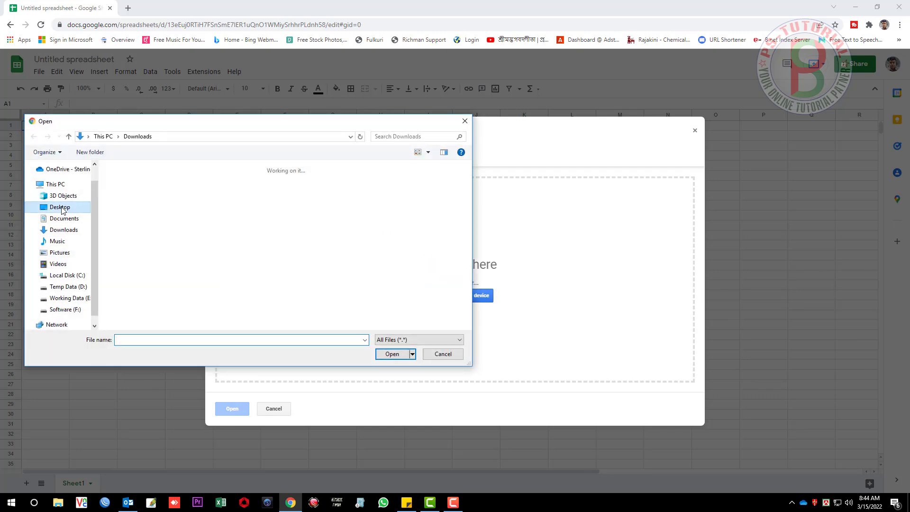
pyautogui.click(345, 256)
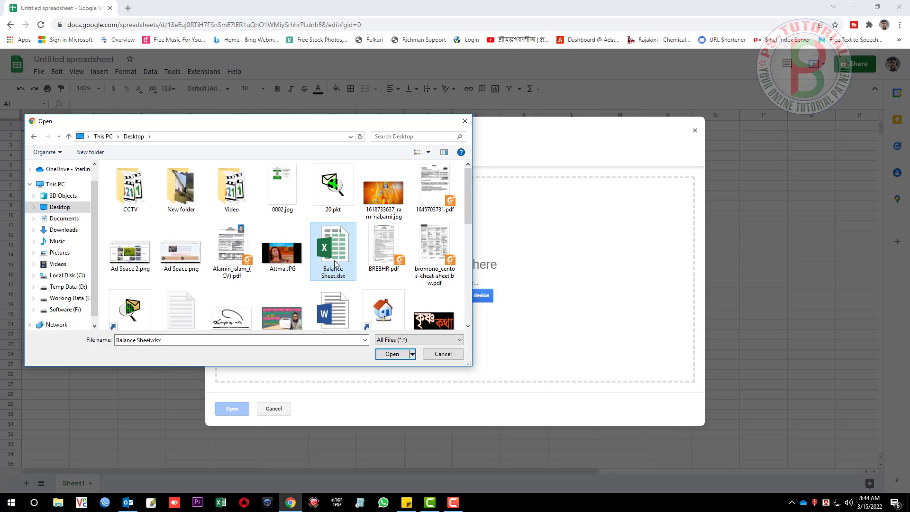
pyautogui.click(388, 353)
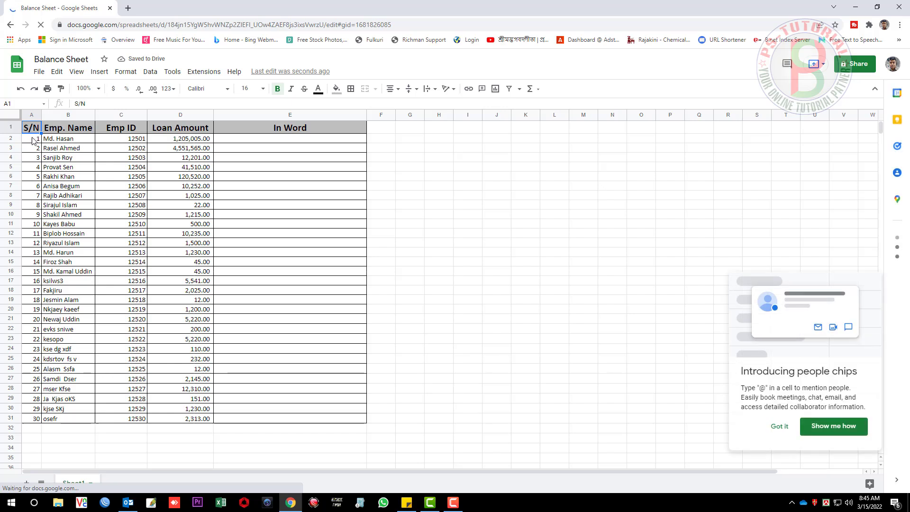
pyautogui.click(566, 271)
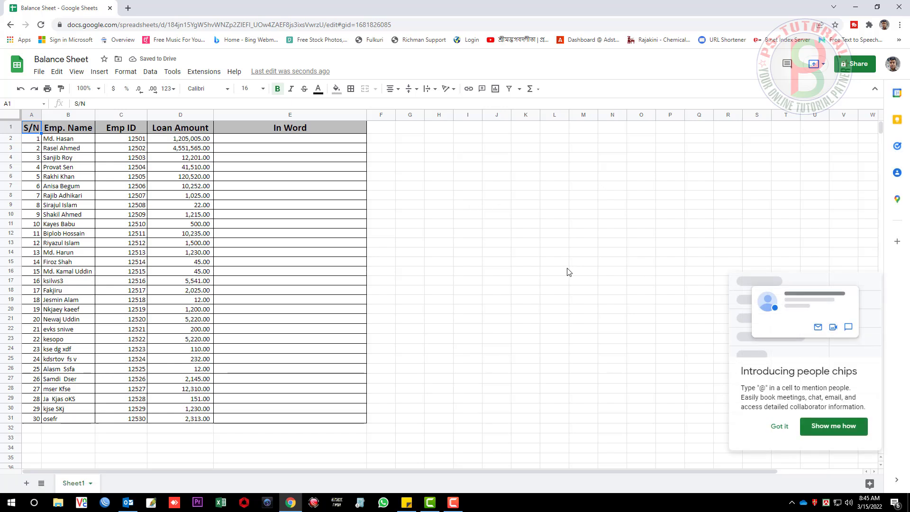
pyautogui.click(277, 141)
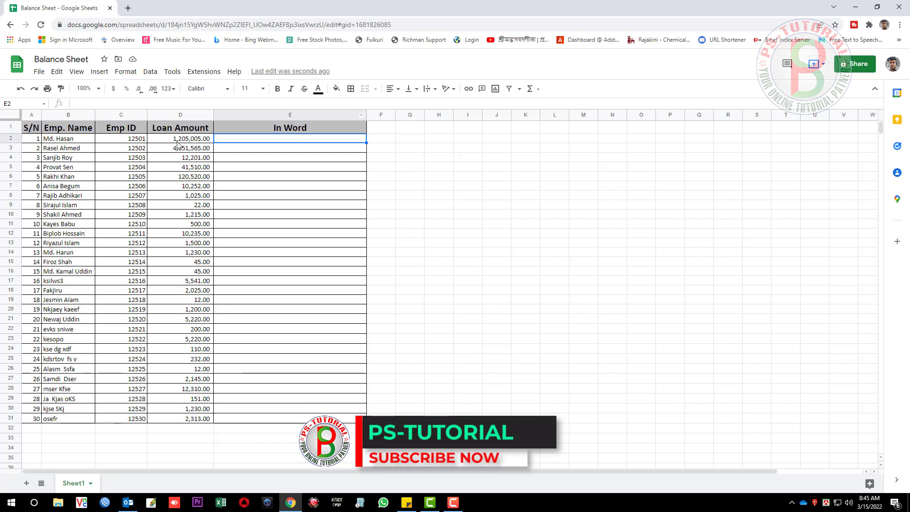
pyautogui.write('=')
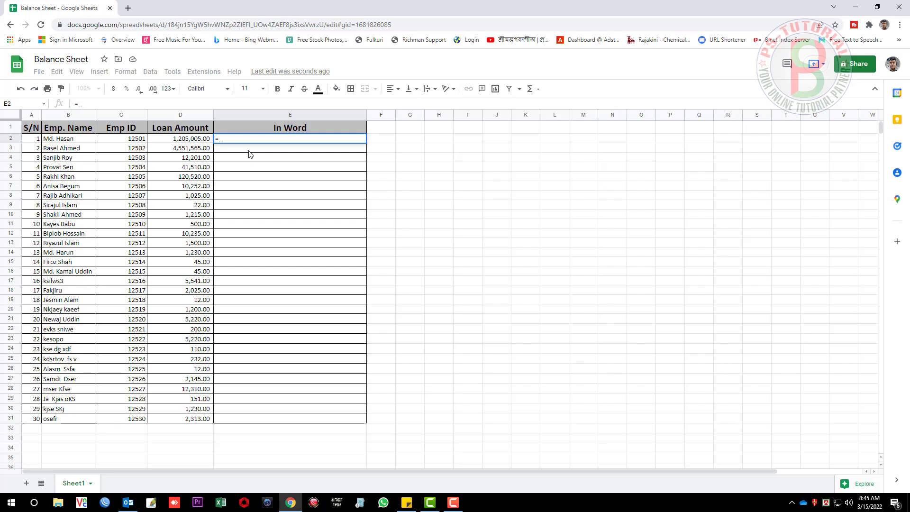
pyautogui.write('i')
pyautogui.press('BackSpace')
pyautogui.write('wo')
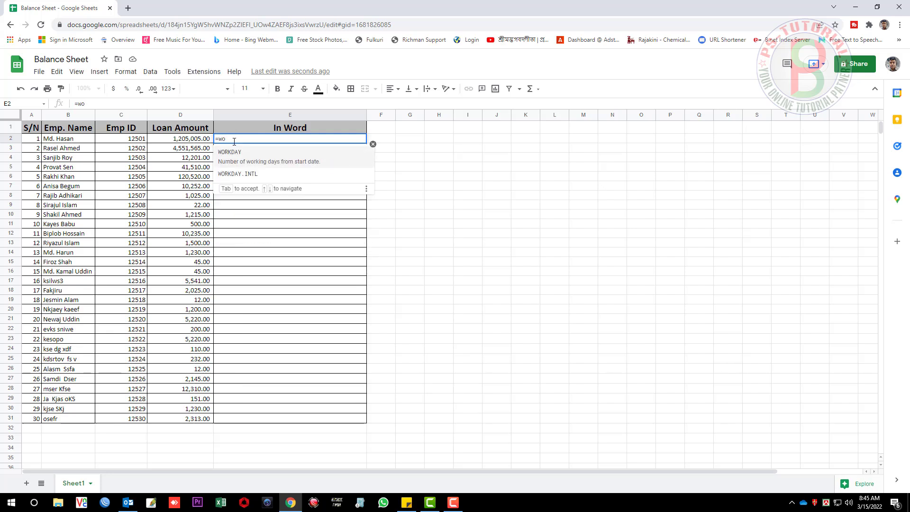
pyautogui.press('BackSpace')
pyautogui.press('BackSpace')
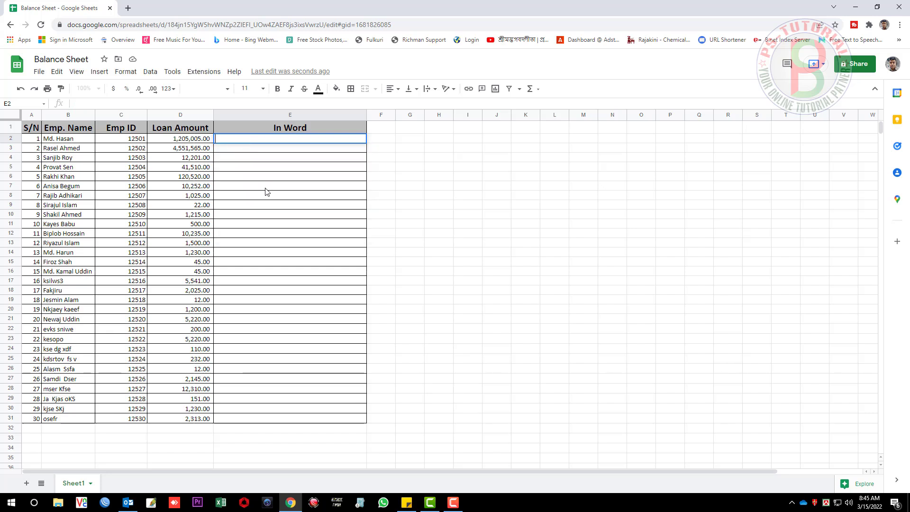
pyautogui.click(266, 189)
# Search the add-ons marketplace for Numbertext and open its details page
pyautogui.click(204, 72)
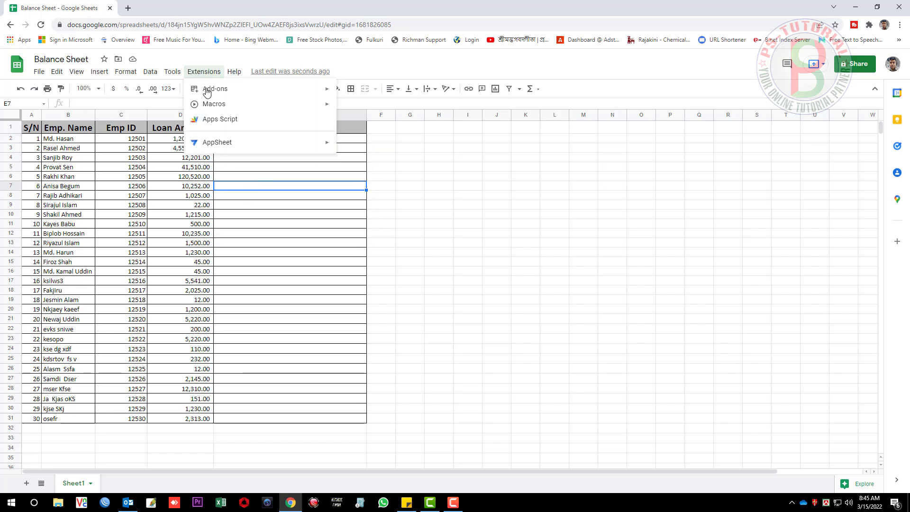
pyautogui.moveTo(209, 95)
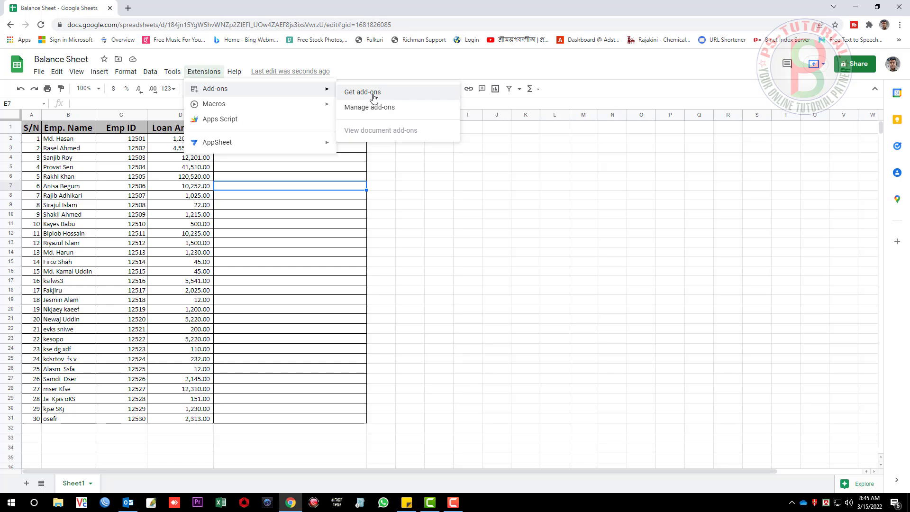
pyautogui.click(401, 96)
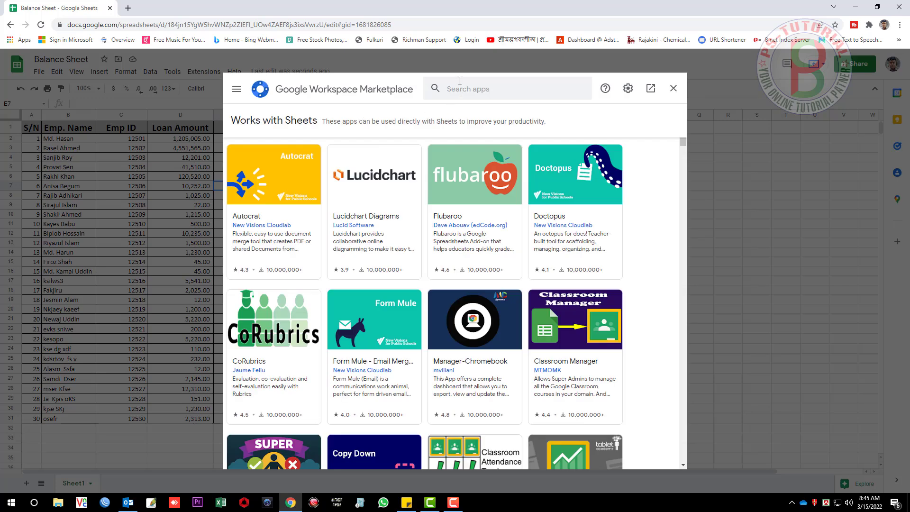
pyautogui.click(460, 81)
pyautogui.write('num')
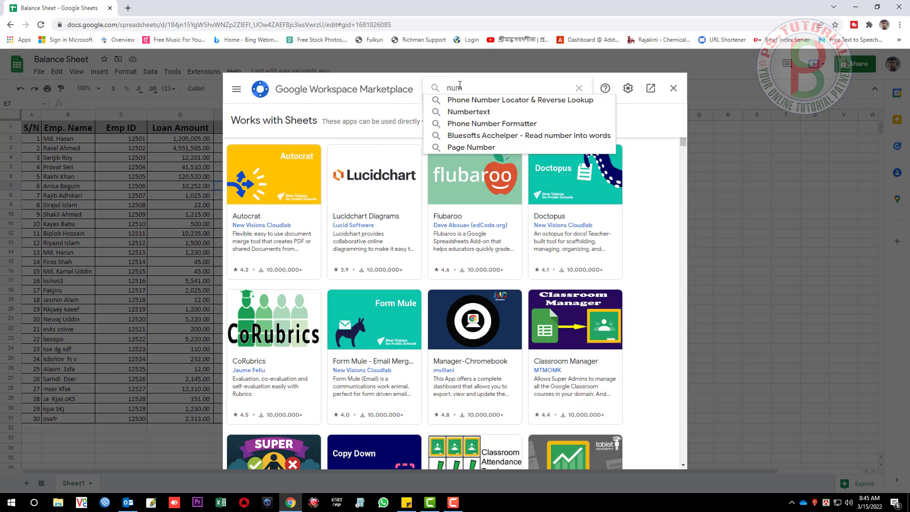
pyautogui.click(477, 113)
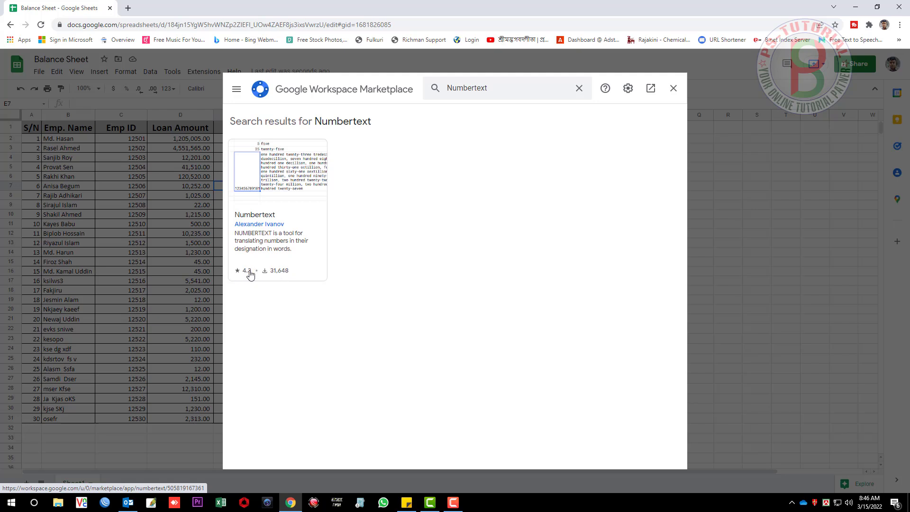
pyautogui.click(304, 250)
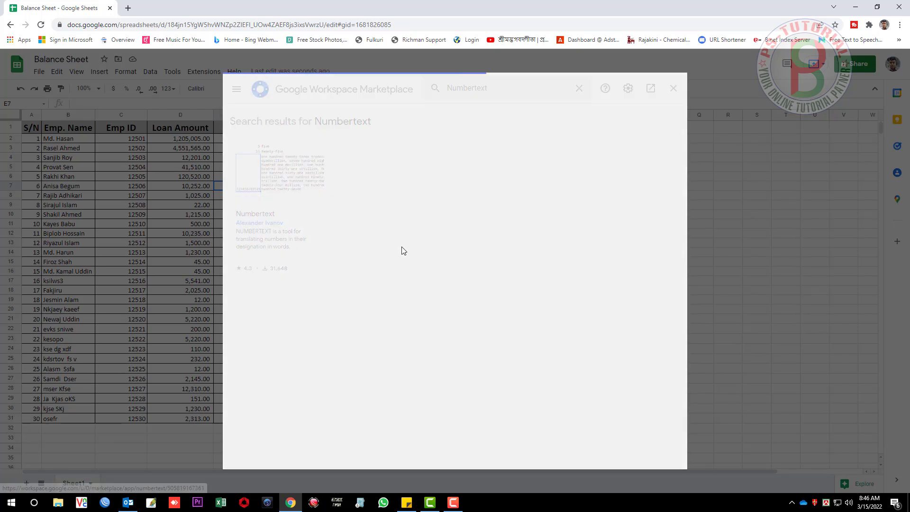
# Review the Numbertext description and install the add-on, agreeing to the permission request
pyautogui.moveTo(345, 170); pyautogui.dragTo(519, 170)
pyautogui.moveTo(372, 177); pyautogui.dragTo(422, 180)
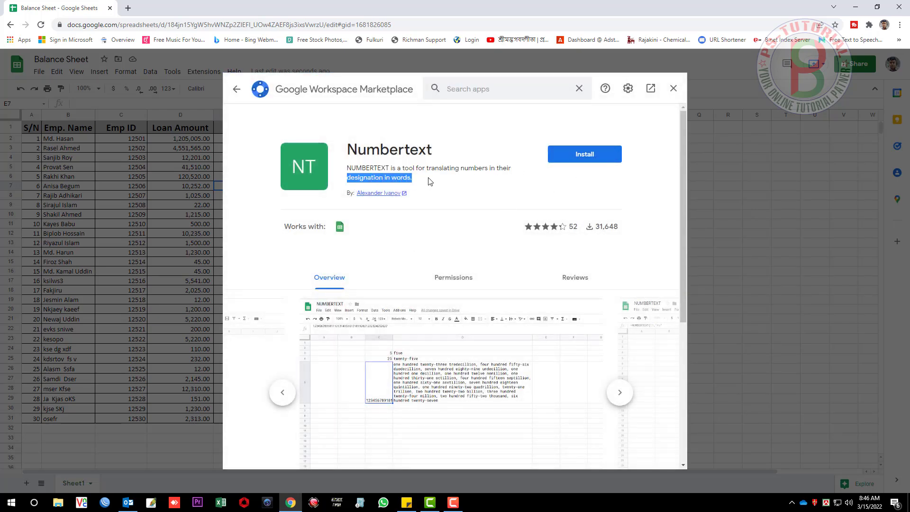
pyautogui.click(584, 154)
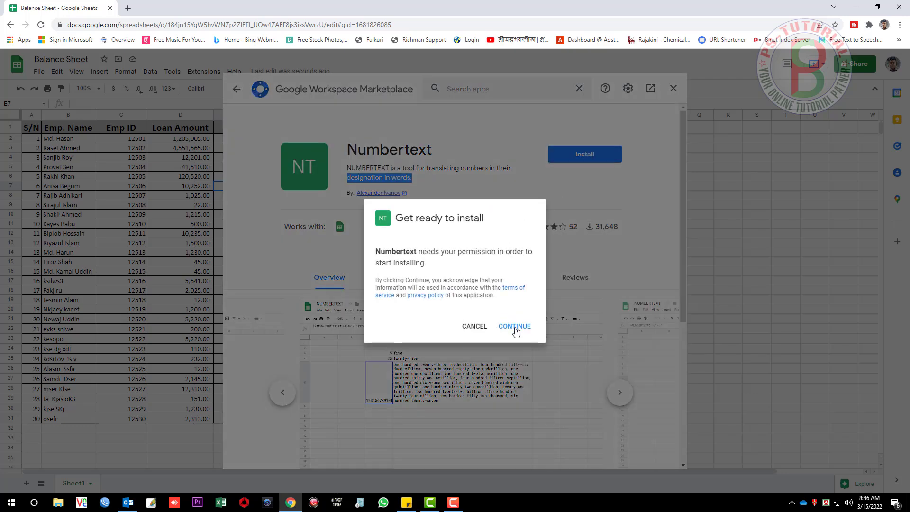
pyautogui.click(515, 328)
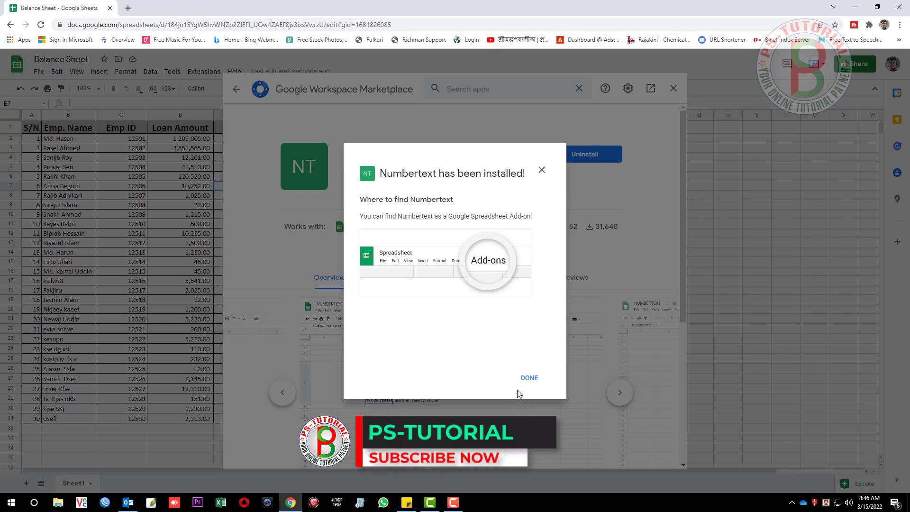
pyautogui.click(525, 379)
pyautogui.moveTo(381, 174); pyautogui.dragTo(492, 191)
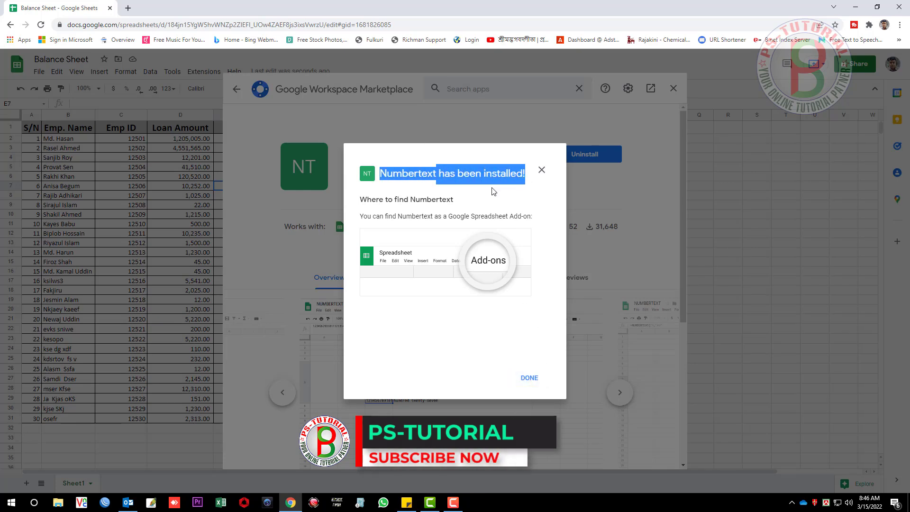
# Dismiss the Numbertext installation notice and close the add-ons marketplace
pyautogui.moveTo(365, 199); pyautogui.dragTo(454, 200)
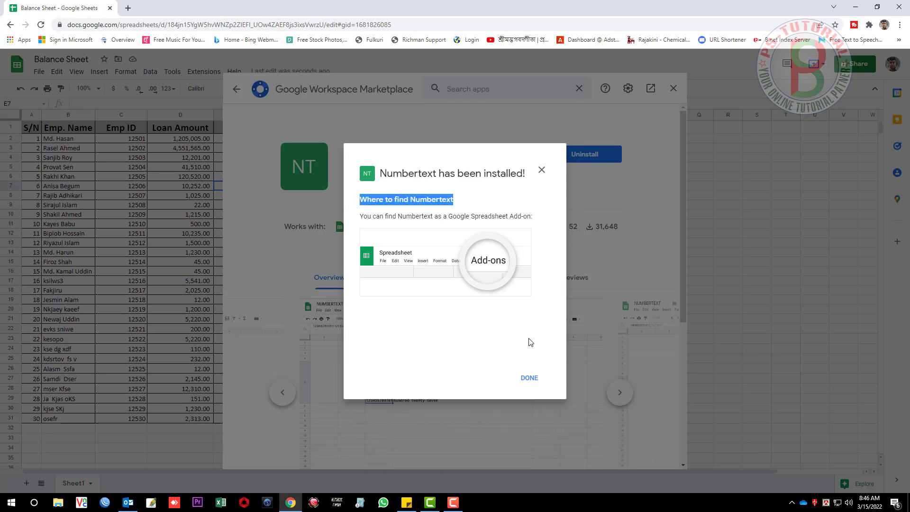
pyautogui.click(530, 384)
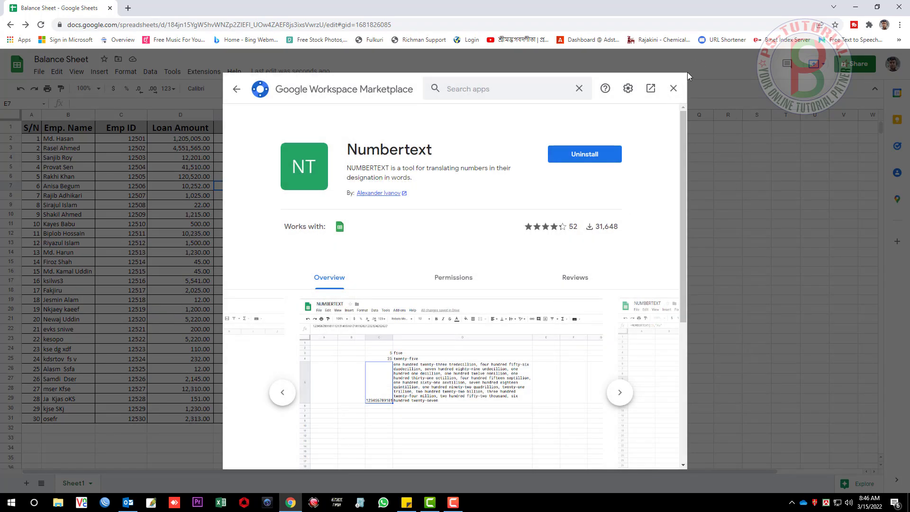
pyautogui.click(675, 91)
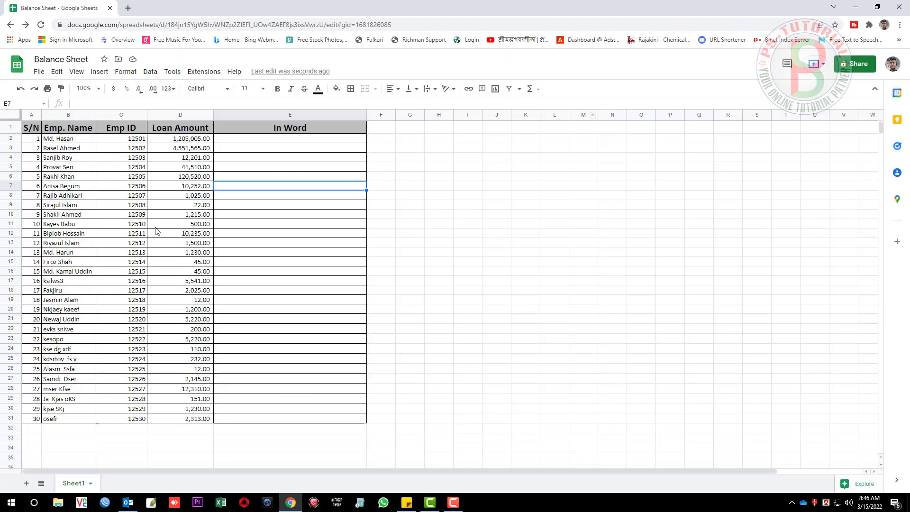
# Enter the formula =NUMBERTEXT(D2) in cell E2 to spell out the first loan amount in words
pyautogui.click(232, 141)
pyautogui.write('=')
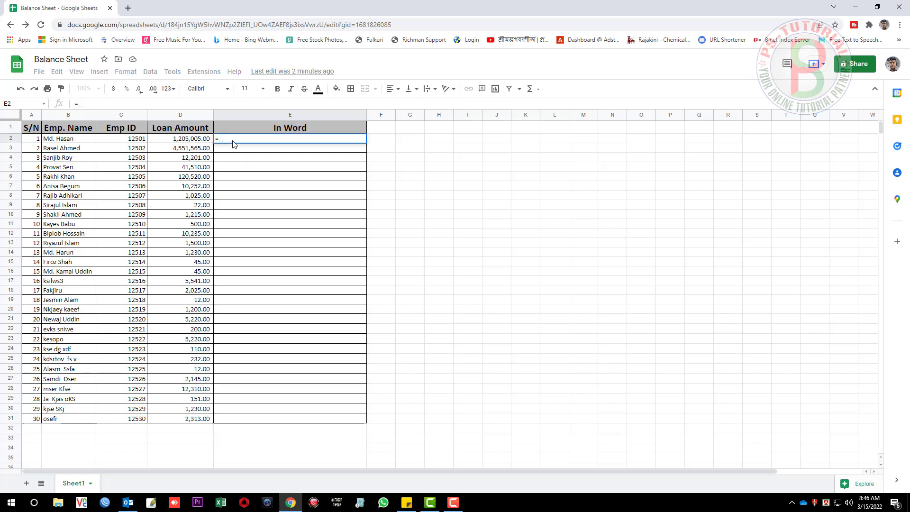
pyautogui.write('num')
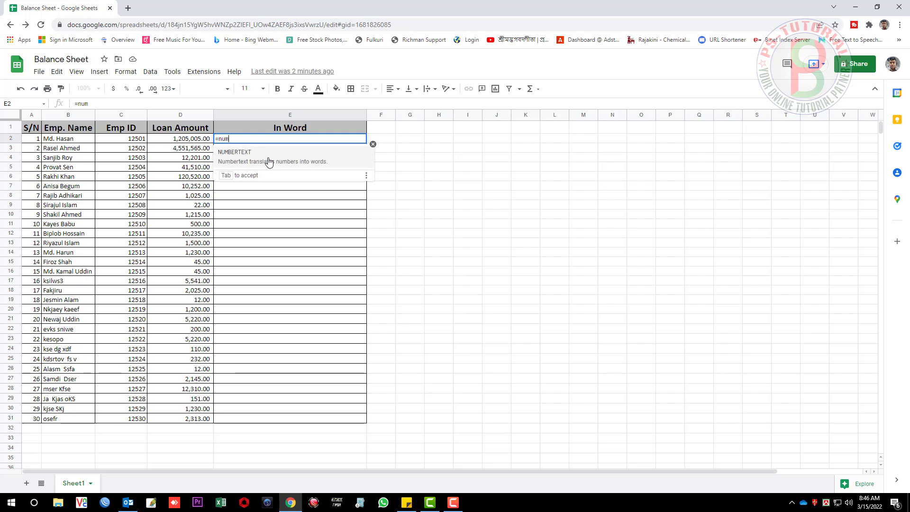
pyautogui.click(274, 163)
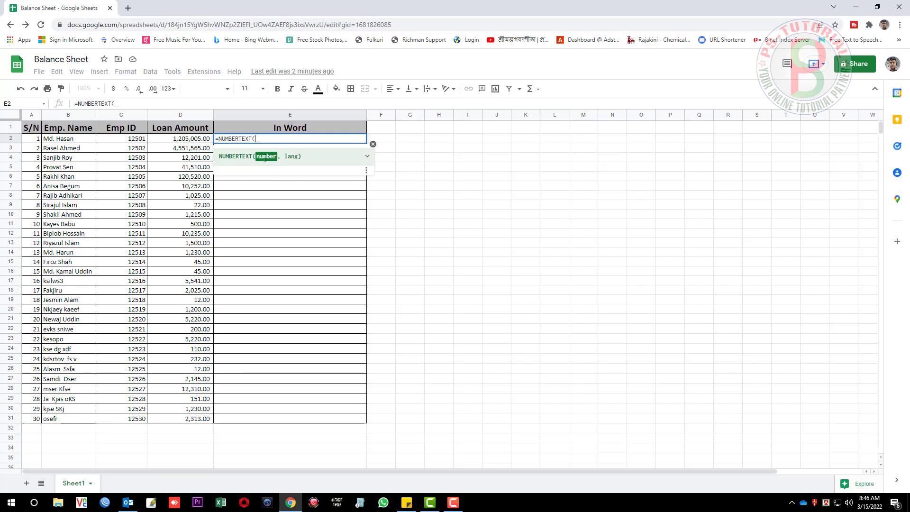
pyautogui.click(184, 140)
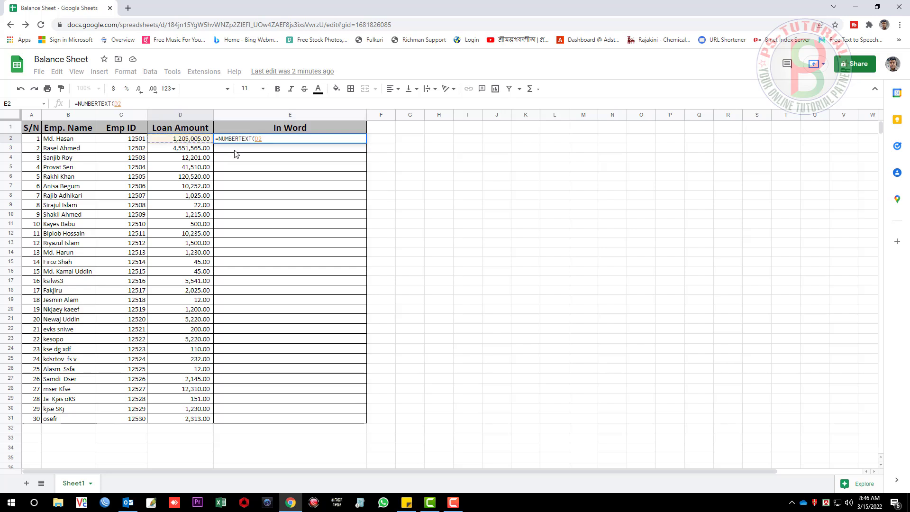
pyautogui.write(')')
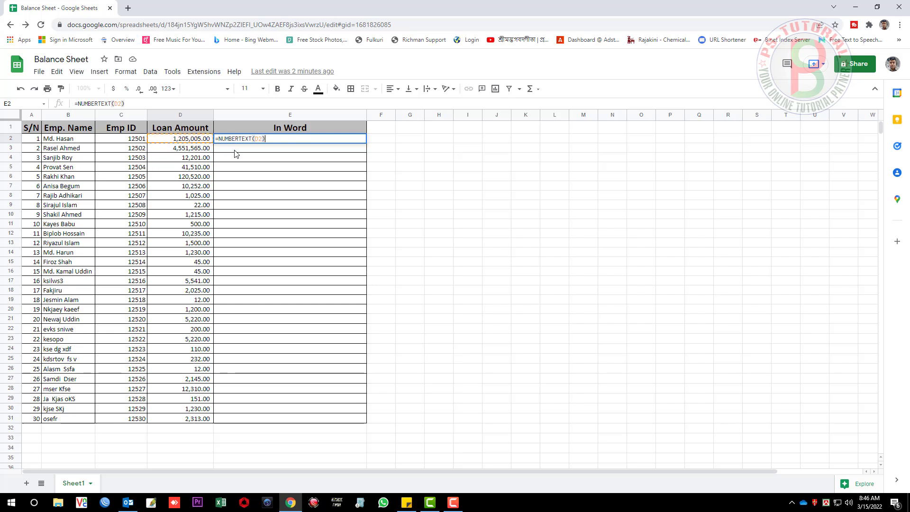
pyautogui.press('Return')
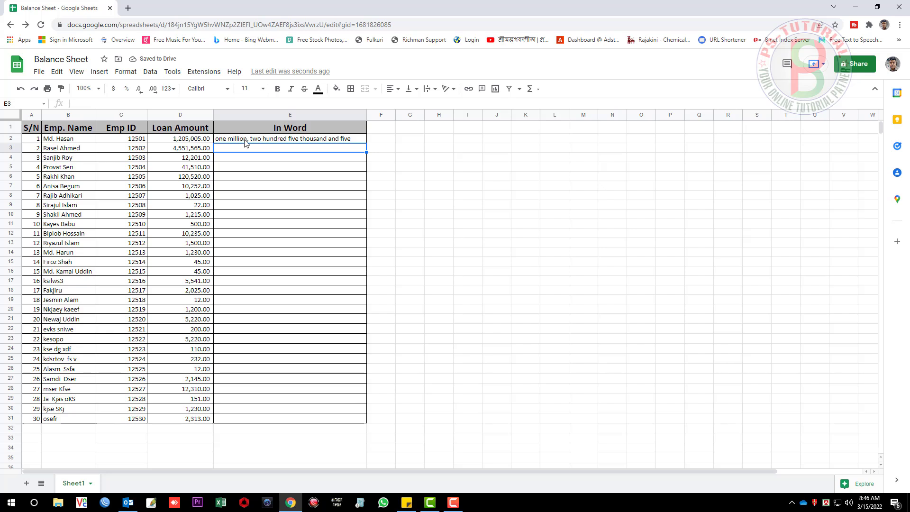
# Fill the NUMBERTEXT formula from E2 down to E31 and widen the In Word column to hold the longest text
pyautogui.click(246, 140)
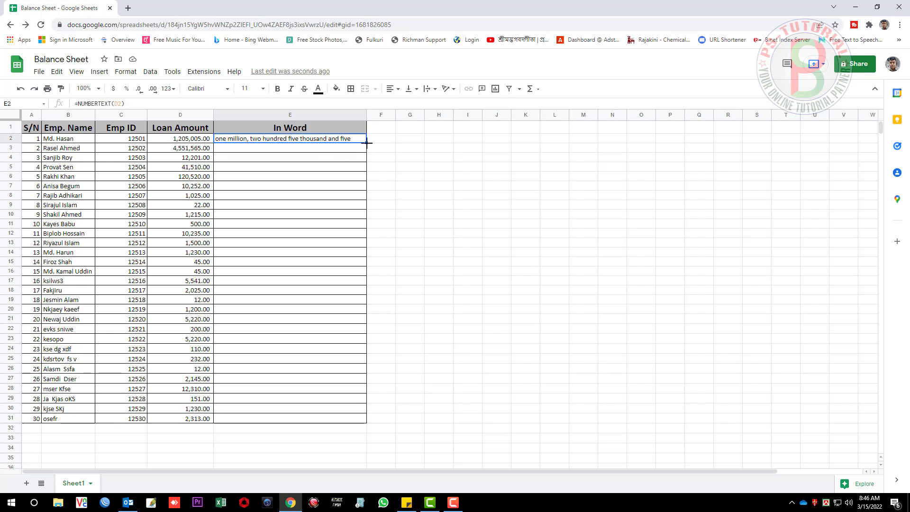
pyautogui.moveTo(366, 142); pyautogui.dragTo(353, 415)
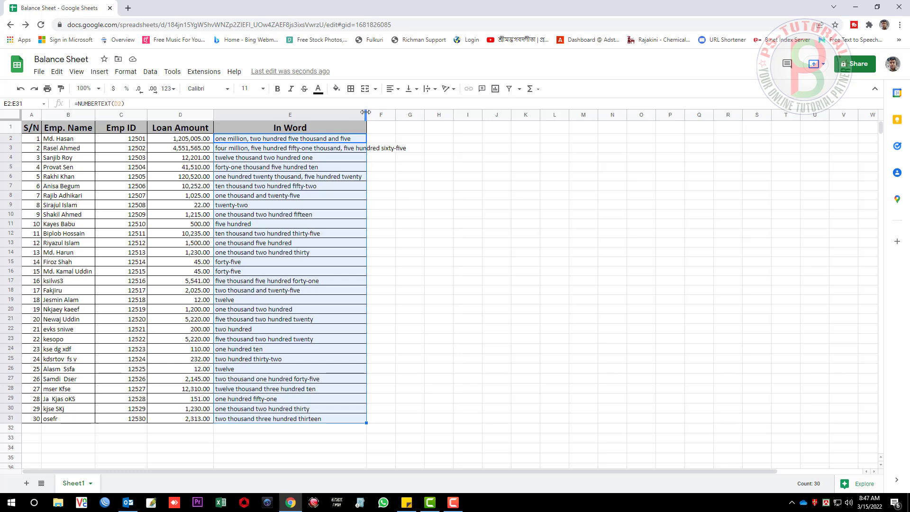
pyautogui.moveTo(365, 112); pyautogui.dragTo(427, 113)
pyautogui.click(482, 226)
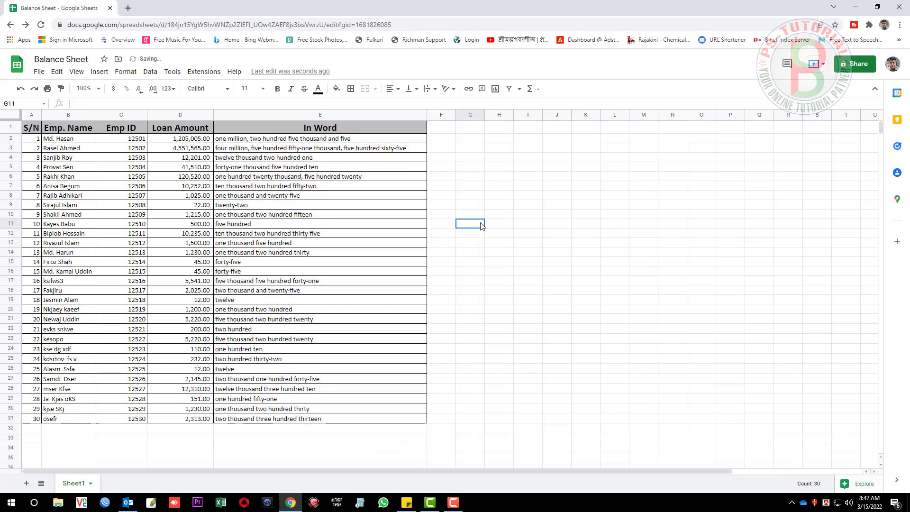
# Make the text in E2:E31 bold at font size 12 and auto-fit the In Word column's width
pyautogui.click(245, 138)
pyautogui.moveTo(251, 236); pyautogui.dragTo(247, 419)
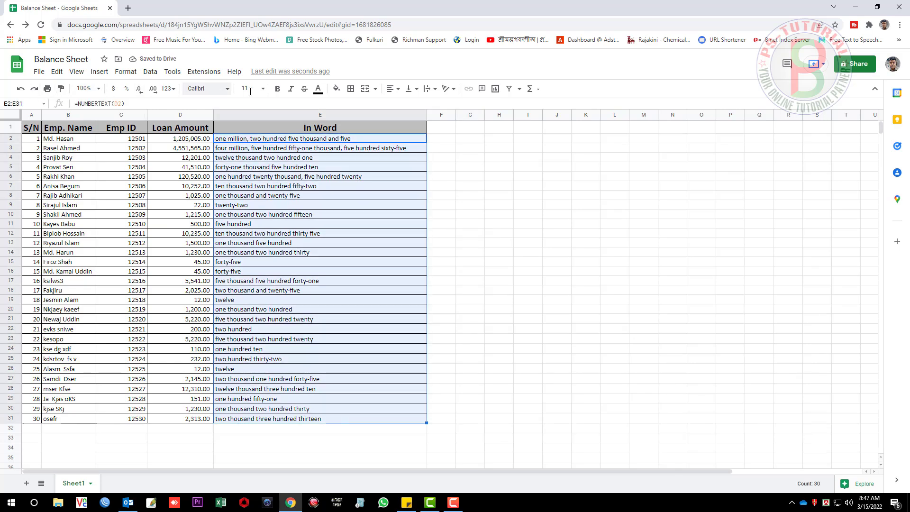
pyautogui.click(278, 89)
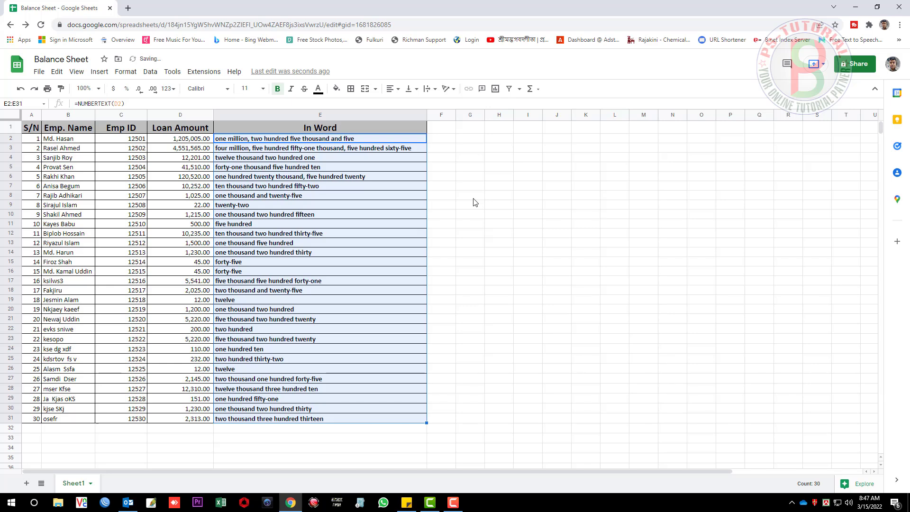
pyautogui.click(251, 88)
pyautogui.write('12')
pyautogui.press('Return')
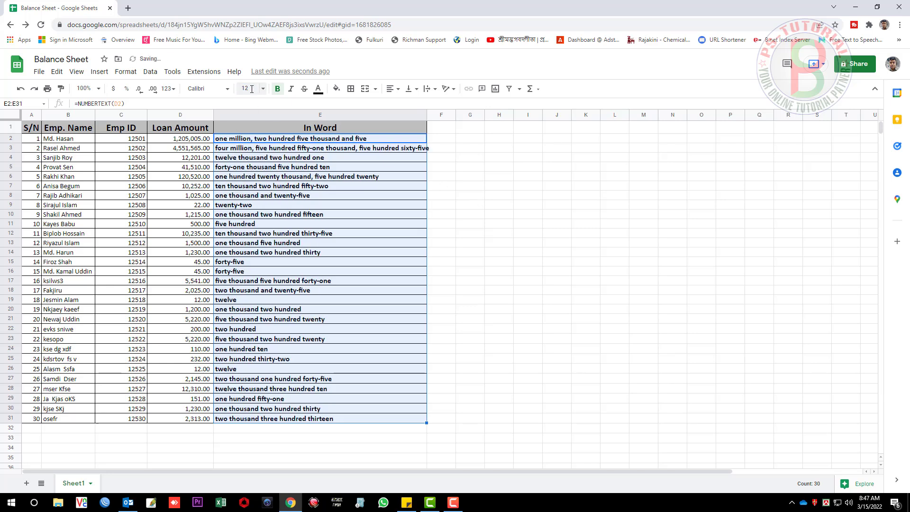
pyautogui.doubleClick(427, 113)
pyautogui.click(531, 195)
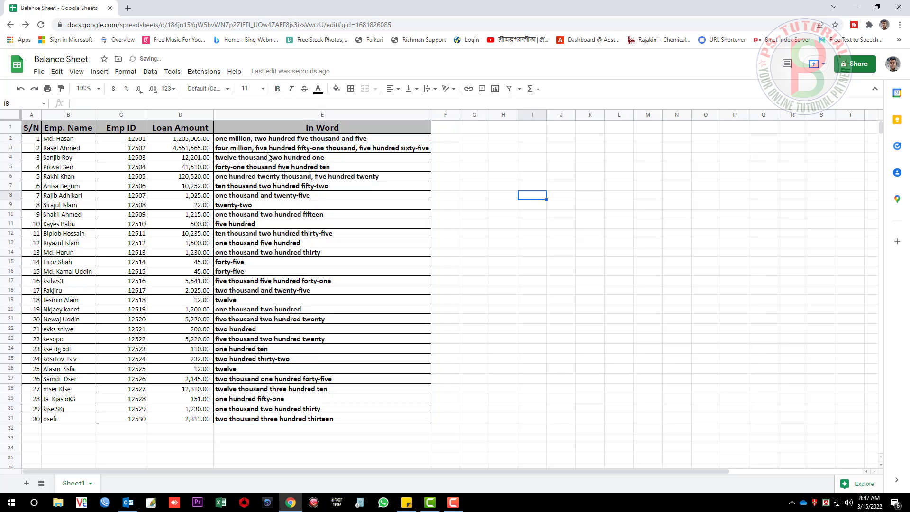
# Start a PDF download of the workbook and review the export range and paper size options, keeping Current sheet and A4
pyautogui.click(647, 252)
pyautogui.click(39, 71)
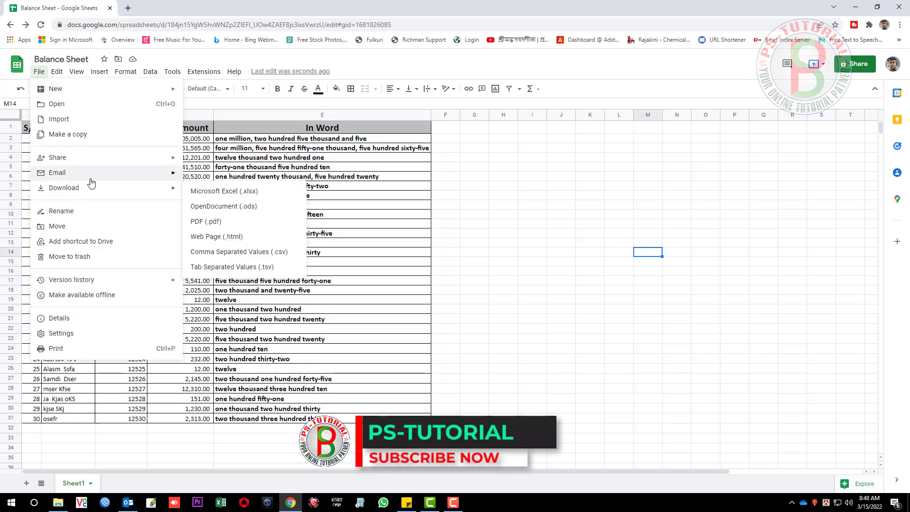
pyautogui.click(203, 222)
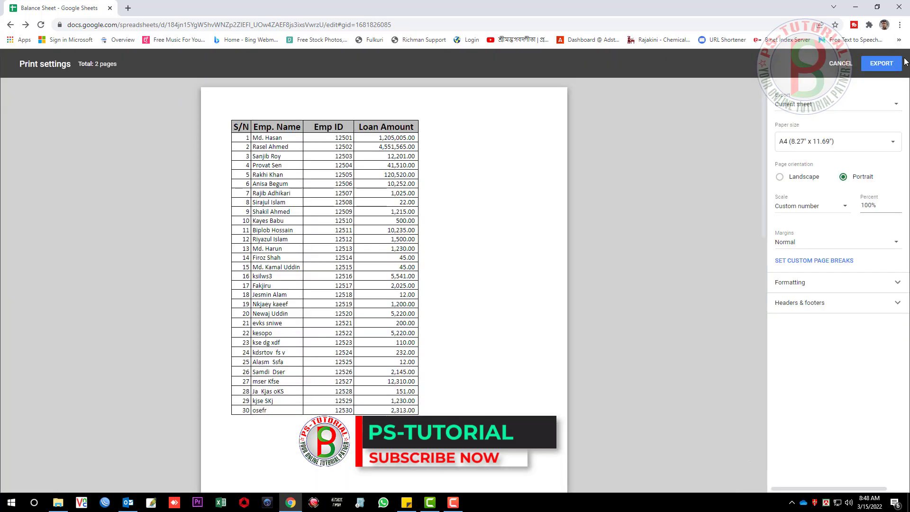
pyautogui.click(868, 139)
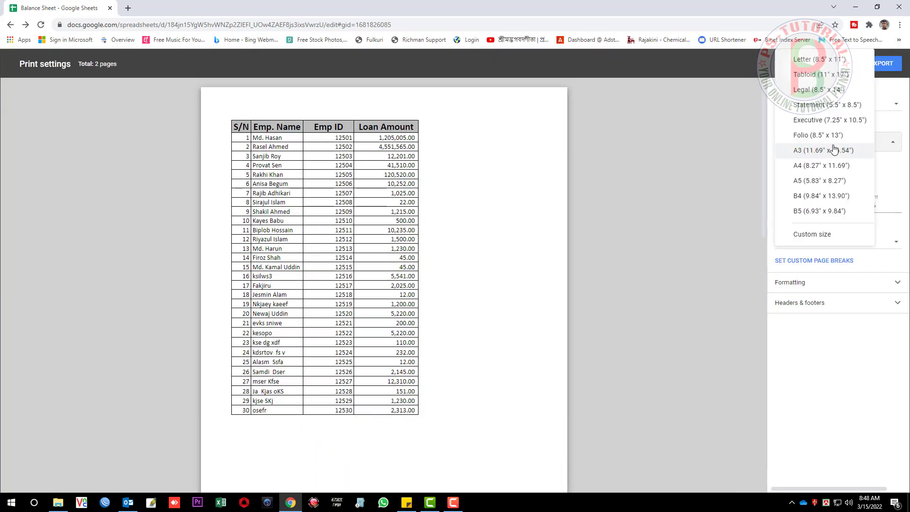
pyautogui.click(721, 117)
pyautogui.click(833, 108)
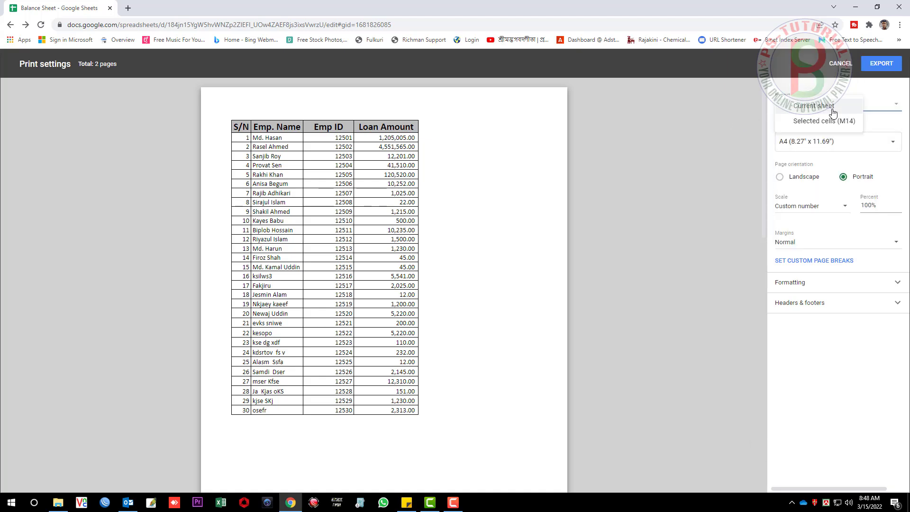
pyautogui.click(905, 103)
pyautogui.click(867, 142)
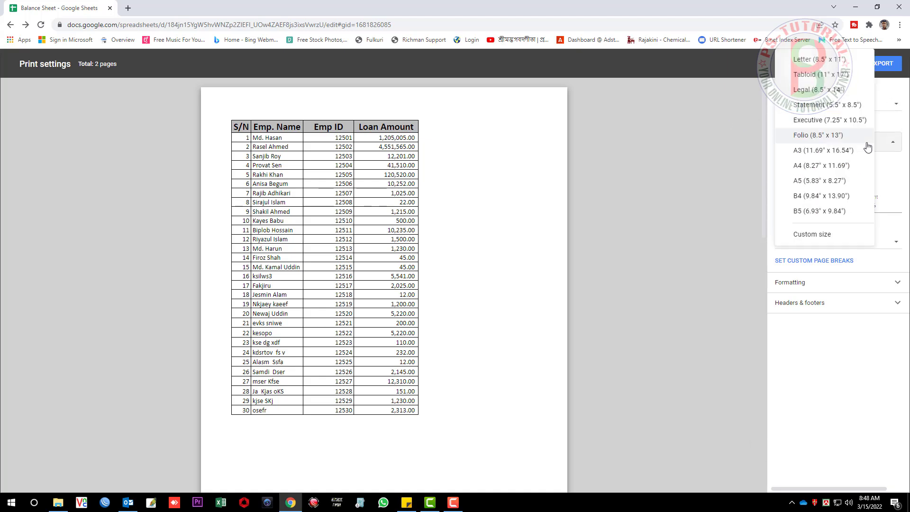
pyautogui.click(906, 140)
# Set the page orientation to Landscape, export the sheet as a PDF and check the In Word column in the exported file
pyautogui.click(810, 177)
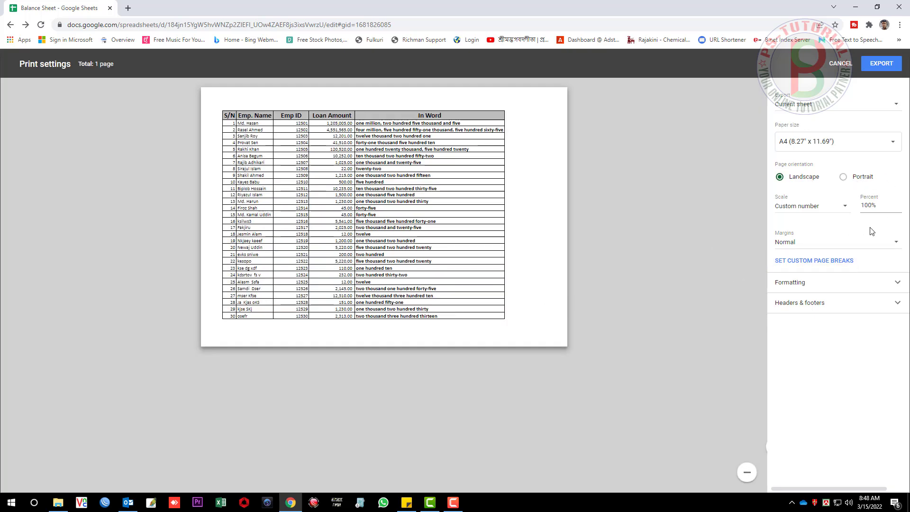
pyautogui.click(880, 63)
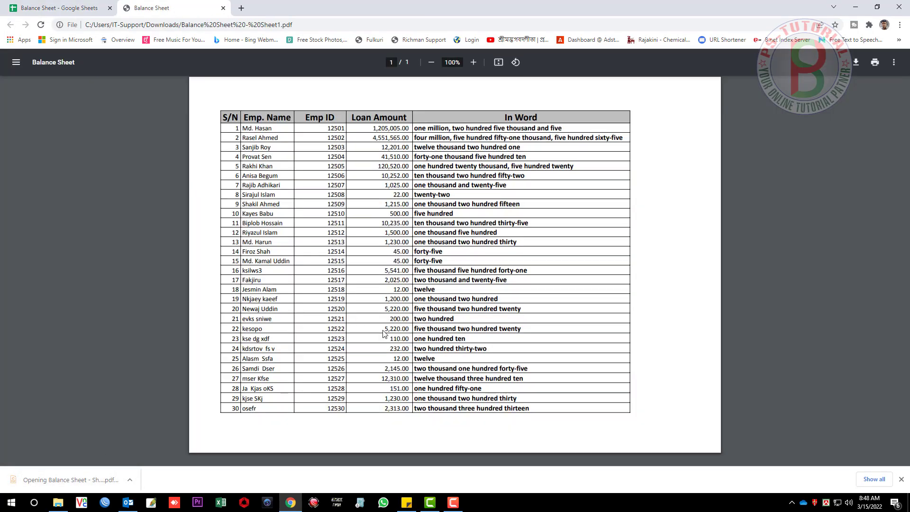
pyautogui.moveTo(498, 162); pyautogui.dragTo(539, 385)
pyautogui.click(539, 385)
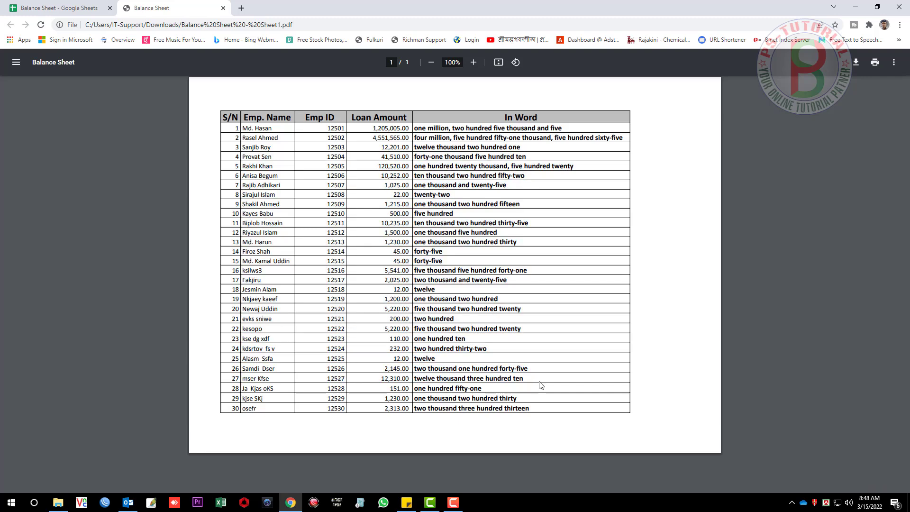